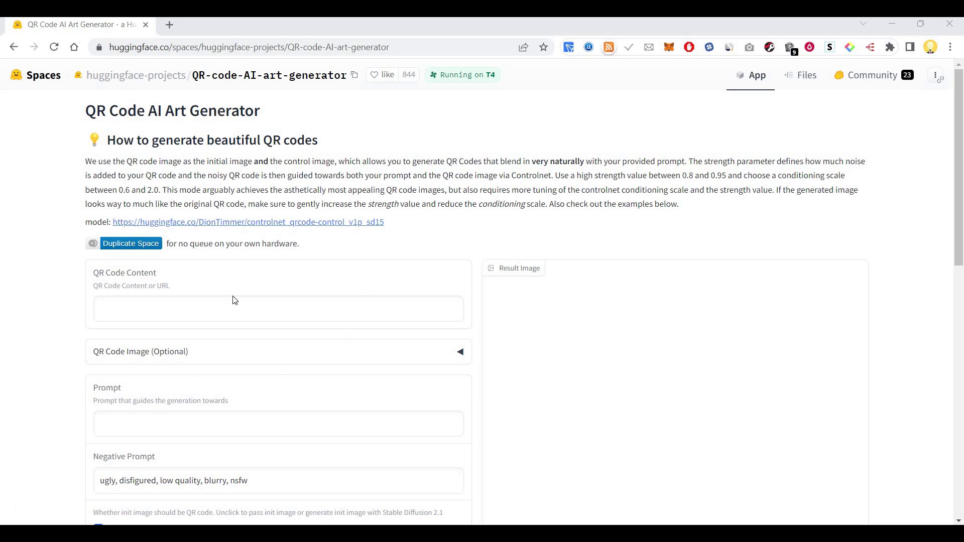
{"action": "left_click", "coordinate": [169, 25]}
{"action": "type", "text": "gi"}
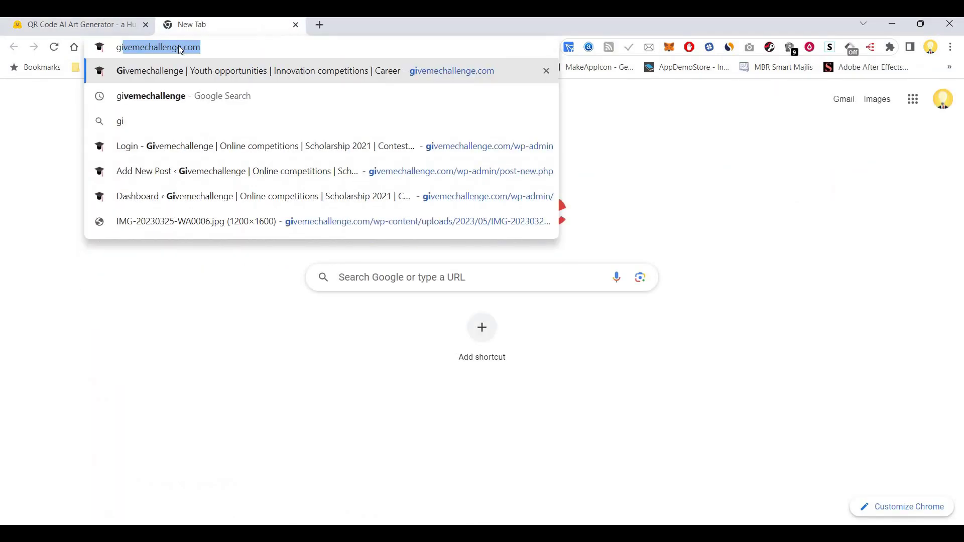
{"action": "key", "text": "Return"}
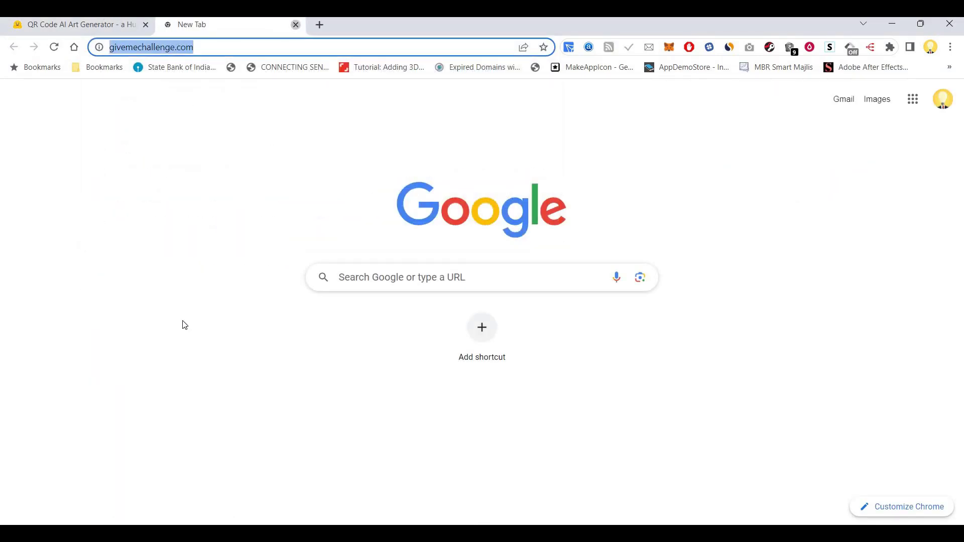
{"action": "key", "text": "ctrl+w"}
{"action": "type", "text": "https://givemechallenge.com/"}
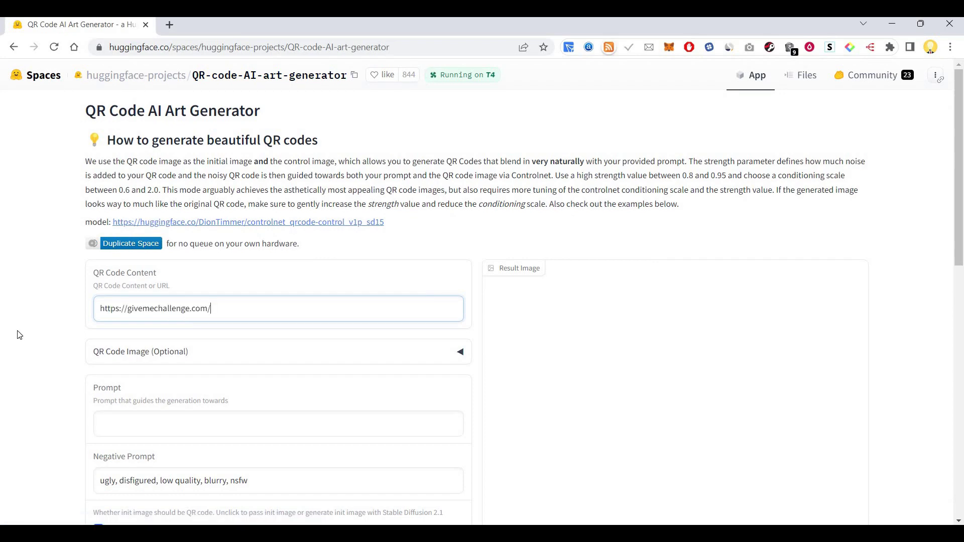
Expand and collapse the QR Code Image (Optional) section, then enter the prompt 'A waterfall in a thick forest'.
{"action": "left_click", "coordinate": [143, 360]}
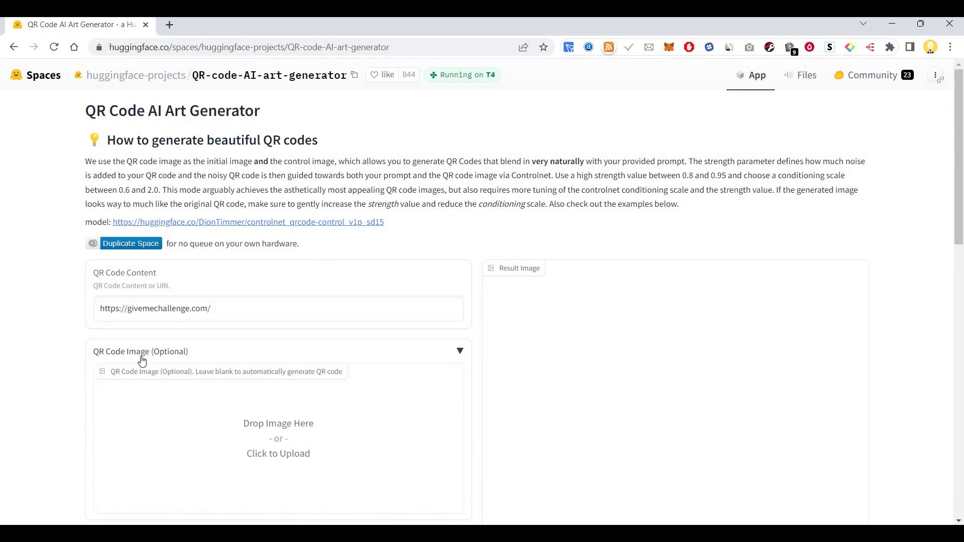
{"action": "left_click", "coordinate": [105, 361]}
{"action": "scroll", "coordinate": [125, 306], "scroll_direction": "down", "scroll_amount": 2}
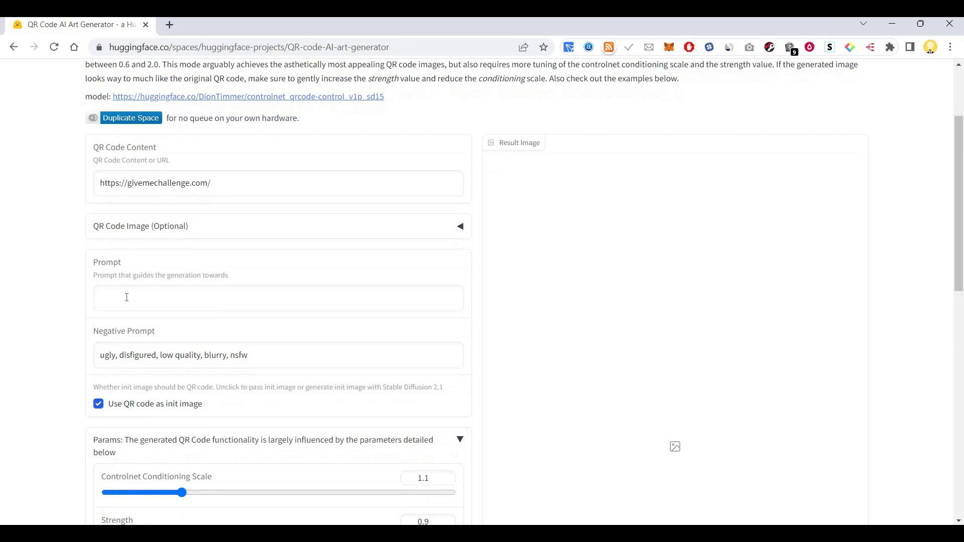
{"action": "left_click", "coordinate": [127, 297]}
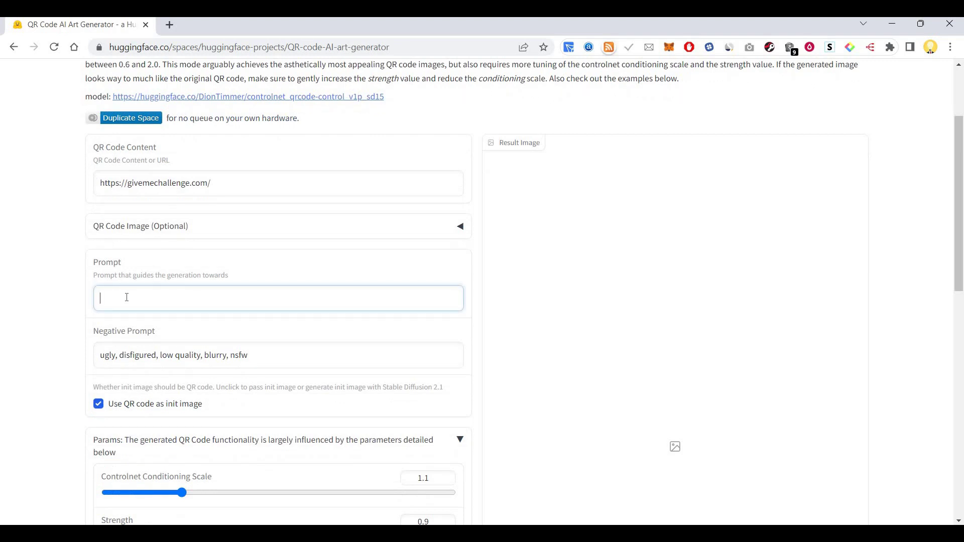
{"action": "type", "text": "A waterfall in a thick forest"}
Set the Strength slider in Params to 0.95.
{"action": "scroll", "coordinate": [135, 280], "scroll_direction": "down", "scroll_amount": 1}
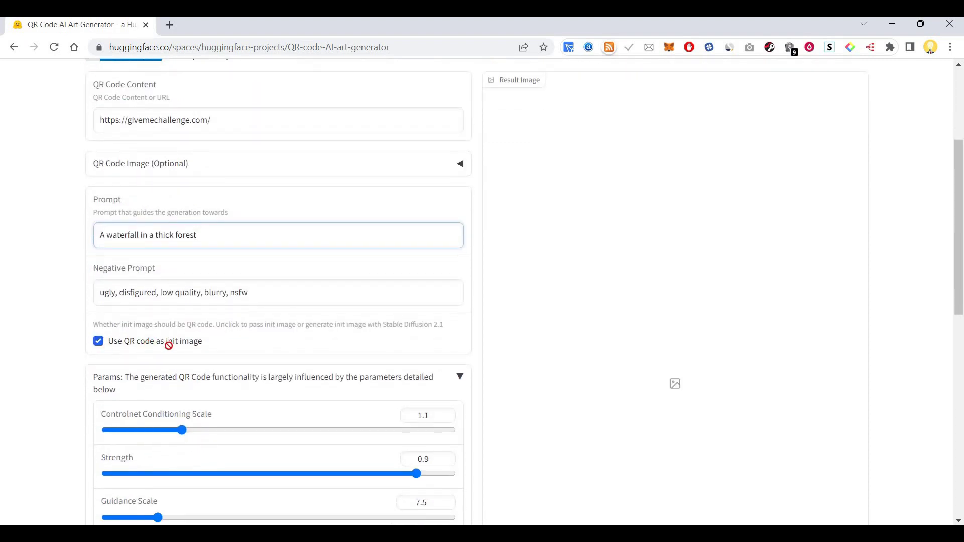
{"action": "scroll", "coordinate": [180, 344], "scroll_direction": "down", "scroll_amount": 2}
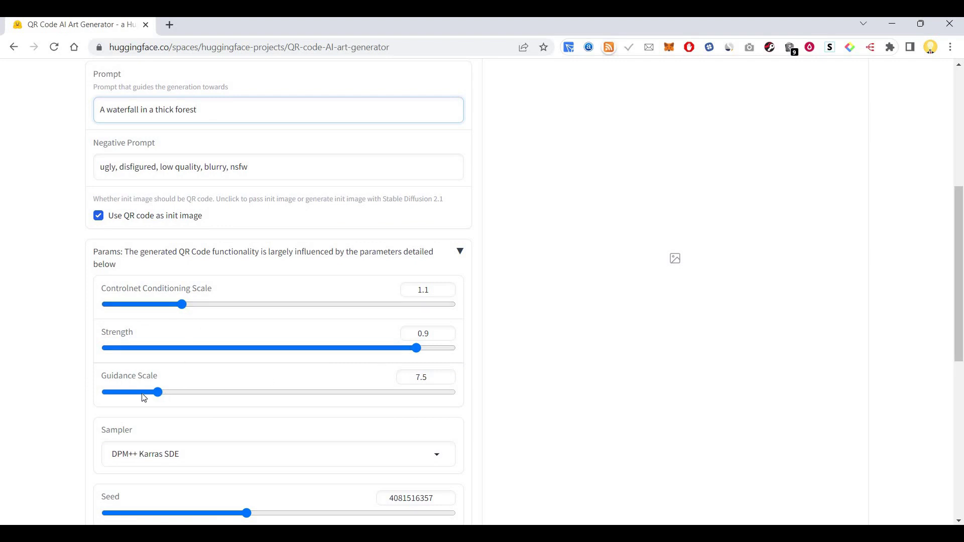
{"action": "scroll", "coordinate": [161, 384], "scroll_direction": "down", "scroll_amount": 1}
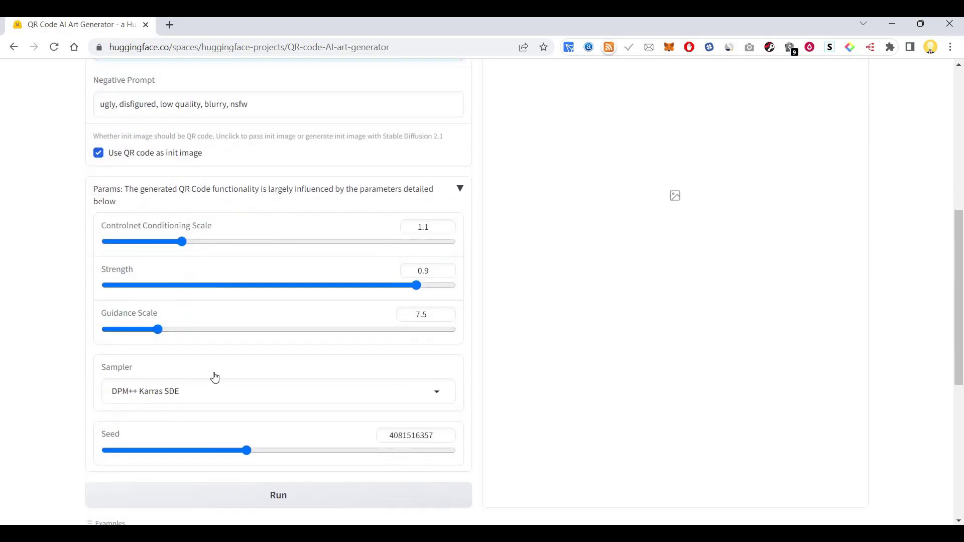
{"action": "scroll", "coordinate": [439, 366], "scroll_direction": "down", "scroll_amount": 3}
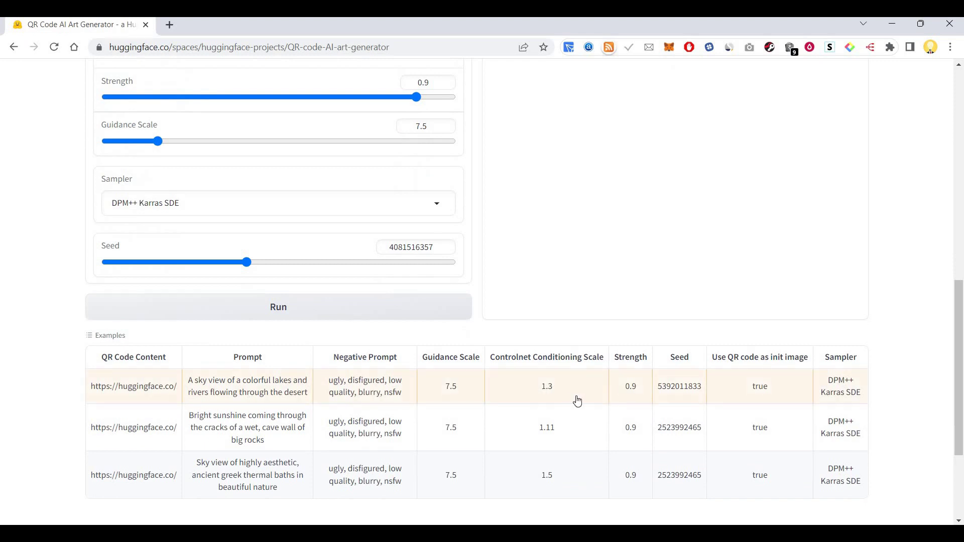
{"action": "scroll", "coordinate": [447, 252], "scroll_direction": "up", "scroll_amount": 3}
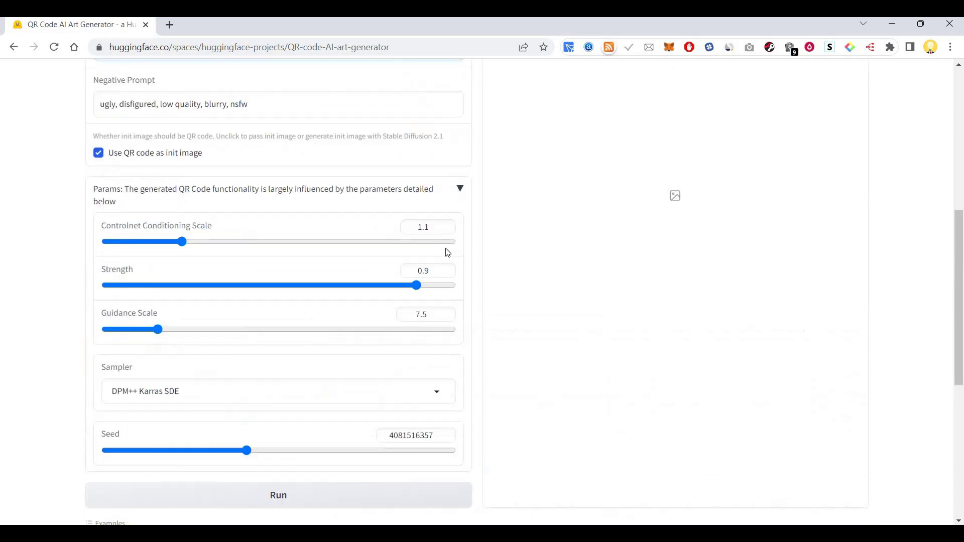
{"action": "scroll", "coordinate": [447, 253], "scroll_direction": "down", "scroll_amount": 1}
{"action": "left_click", "coordinate": [425, 224]}
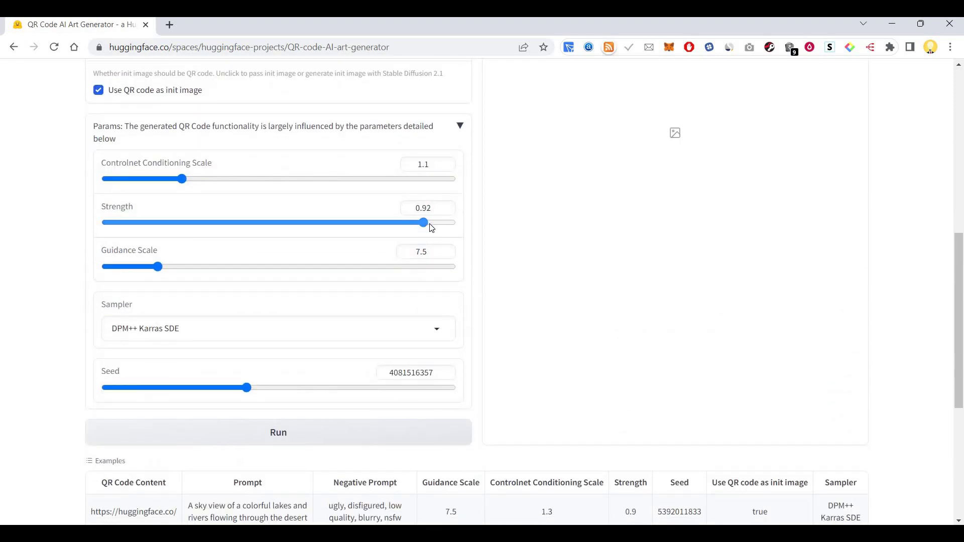
{"action": "key", "text": "Right"}
{"action": "key", "text": "Right"}
{"action": "key", "text": "Right"}
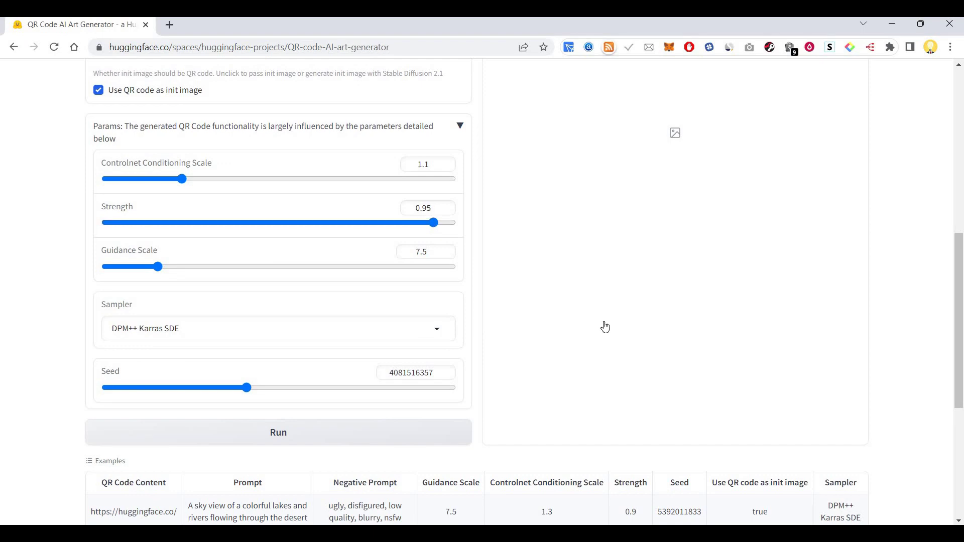
Set the Controlnet Conditioning Scale slider to 1.5.
{"action": "scroll", "coordinate": [604, 327], "scroll_direction": "down", "scroll_amount": 5}
{"action": "scroll", "coordinate": [533, 293], "scroll_direction": "up", "scroll_amount": 1}
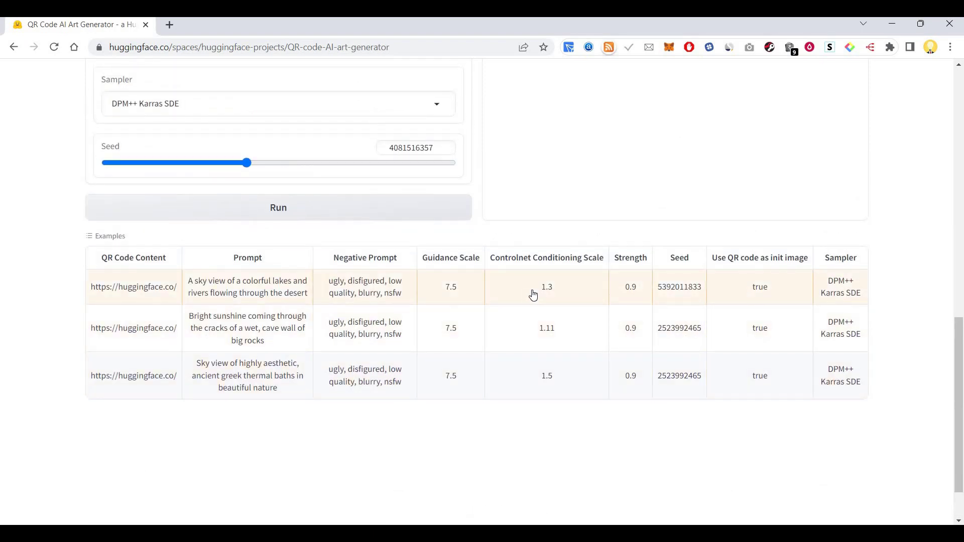
{"action": "scroll", "coordinate": [392, 155], "scroll_direction": "up", "scroll_amount": 3}
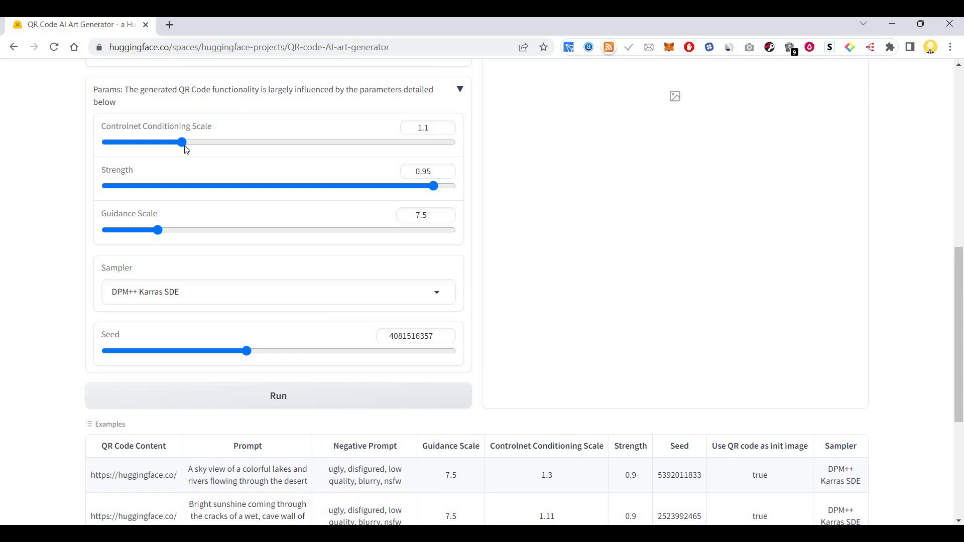
{"action": "left_click_drag", "start_coordinate": [186, 149], "coordinate": [203, 150]}
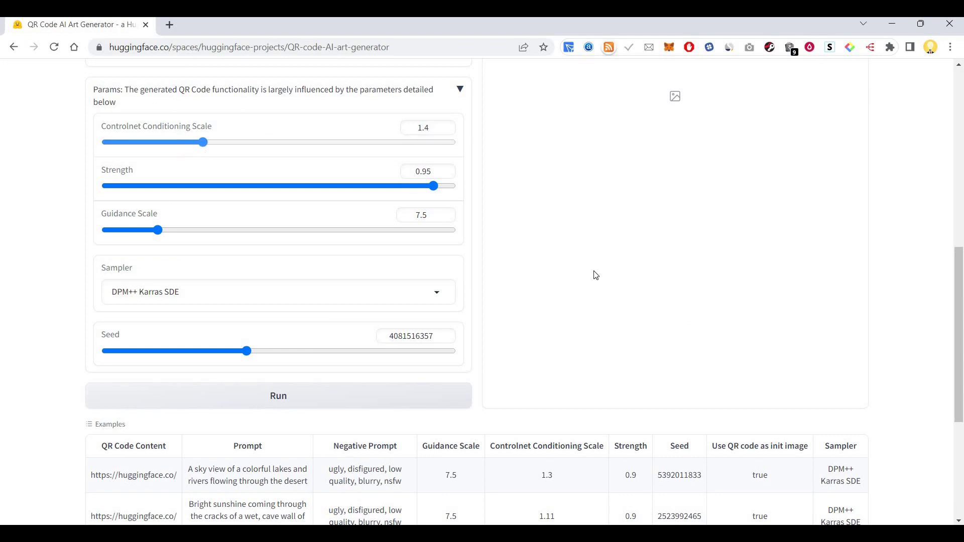
{"action": "scroll", "coordinate": [593, 274], "scroll_direction": "down", "scroll_amount": 2}
{"action": "scroll", "coordinate": [209, 214], "scroll_direction": "up", "scroll_amount": 1}
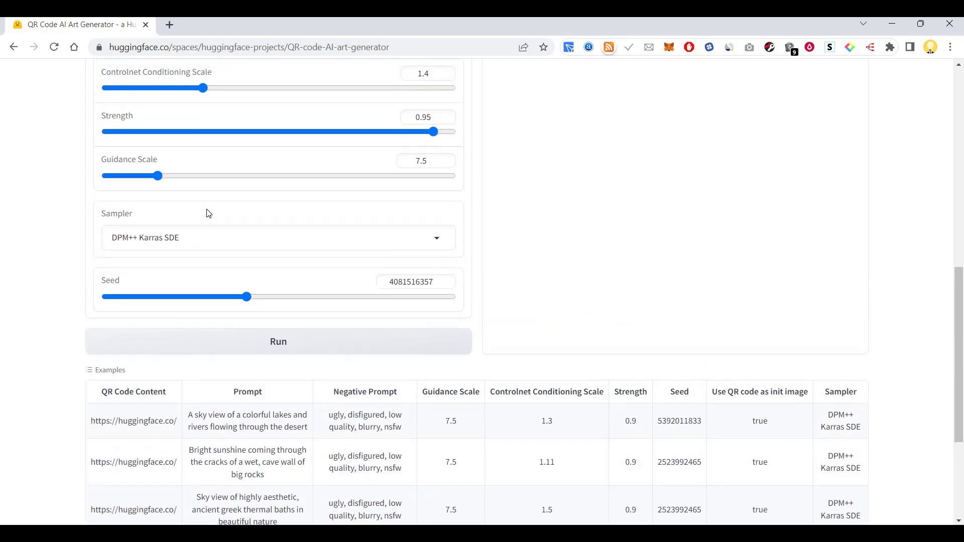
{"action": "scroll", "coordinate": [209, 214], "scroll_direction": "up", "scroll_amount": 2}
{"action": "left_click_drag", "start_coordinate": [213, 211], "coordinate": [210, 212]}
{"action": "scroll", "coordinate": [603, 339], "scroll_direction": "down", "scroll_amount": 2}
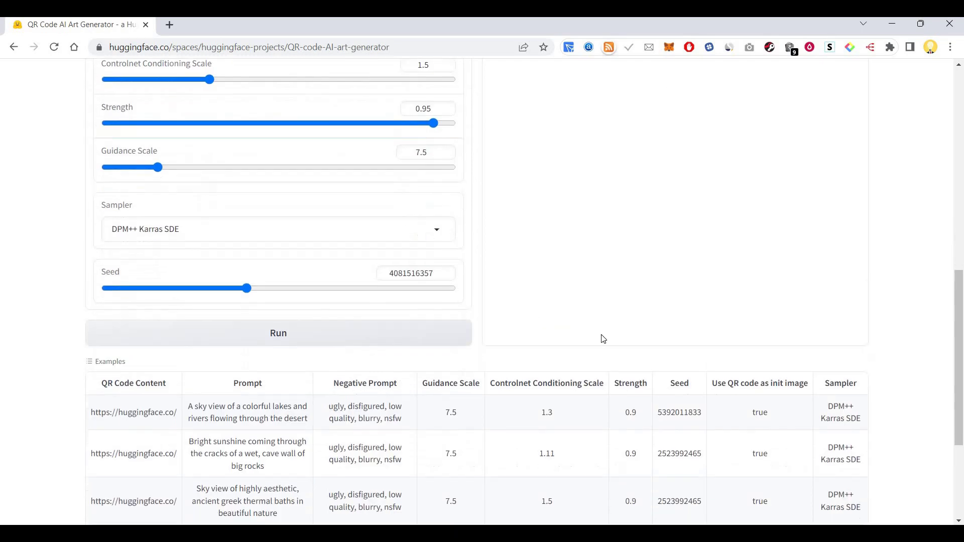
{"action": "scroll", "coordinate": [603, 339], "scroll_direction": "up", "scroll_amount": 1}
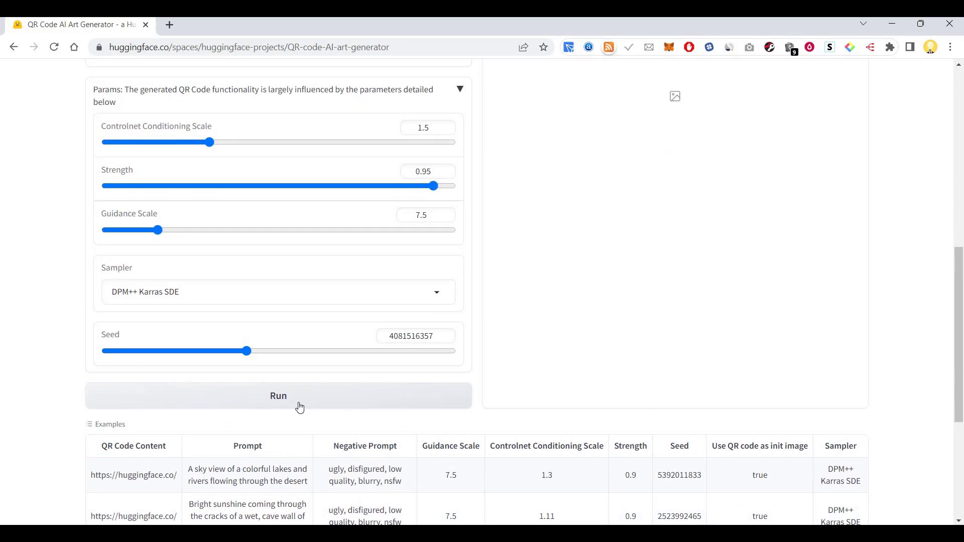
Run the generator to produce the forest-waterfall QR code artwork.
{"action": "left_click", "coordinate": [323, 408]}
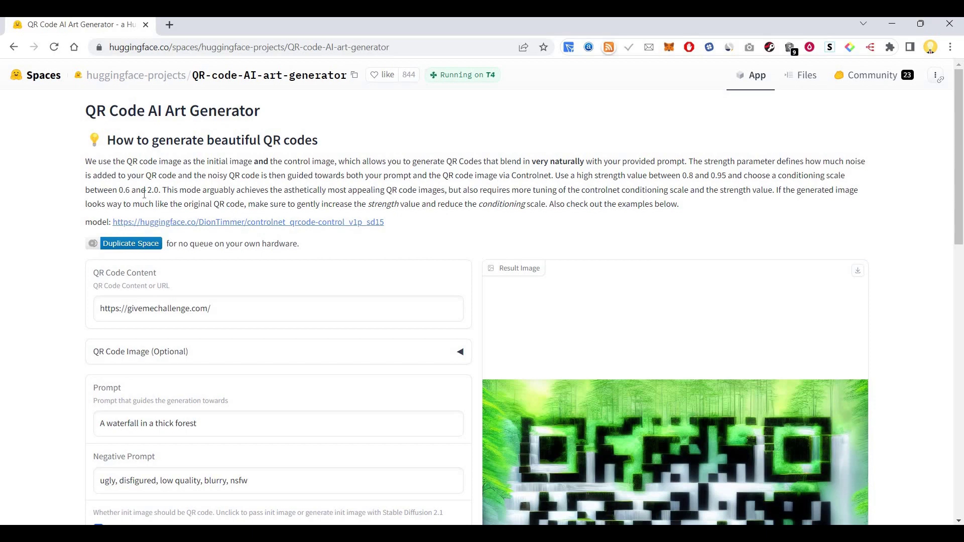
{"action": "scroll", "coordinate": [144, 194], "scroll_direction": "down", "scroll_amount": 3}
{"action": "scroll", "coordinate": [194, 161], "scroll_direction": "up", "scroll_amount": 2}
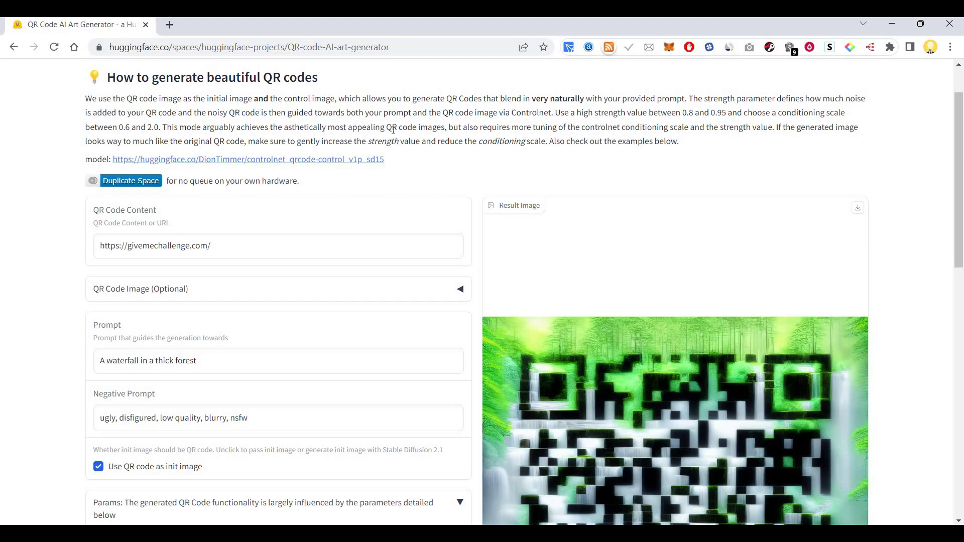
{"action": "scroll", "coordinate": [393, 129], "scroll_direction": "down", "scroll_amount": 5}
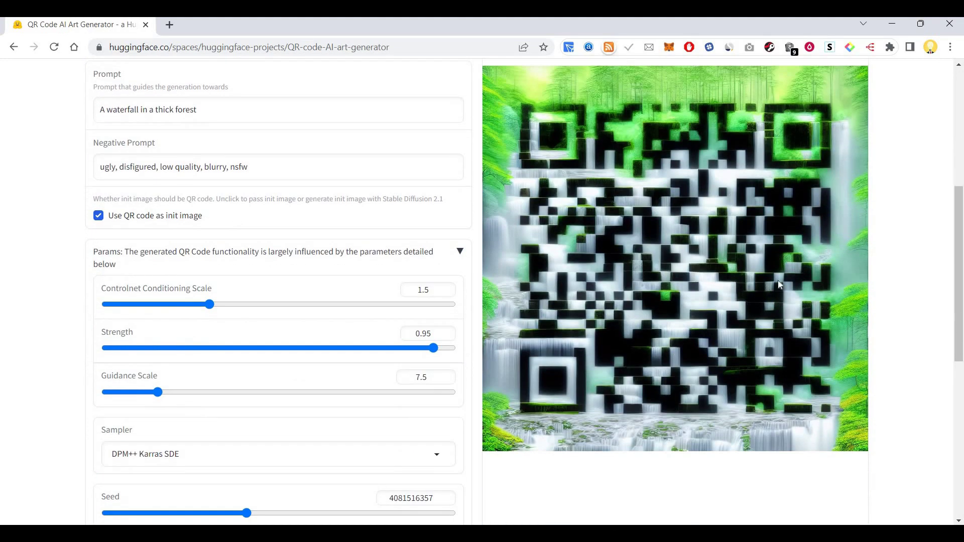
{"action": "scroll", "coordinate": [961, 212], "scroll_direction": "up", "scroll_amount": 1}
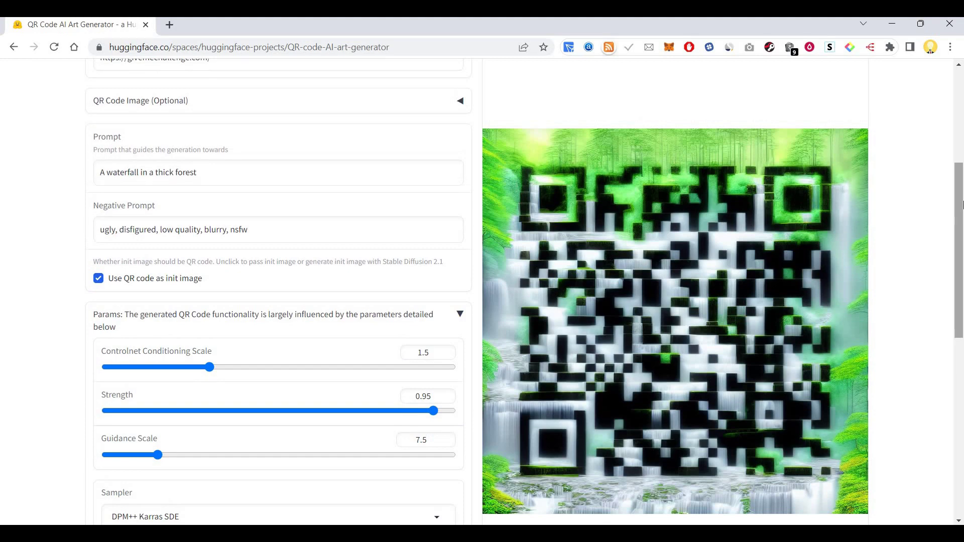
{"action": "scroll", "coordinate": [961, 204], "scroll_direction": "down", "scroll_amount": 1}
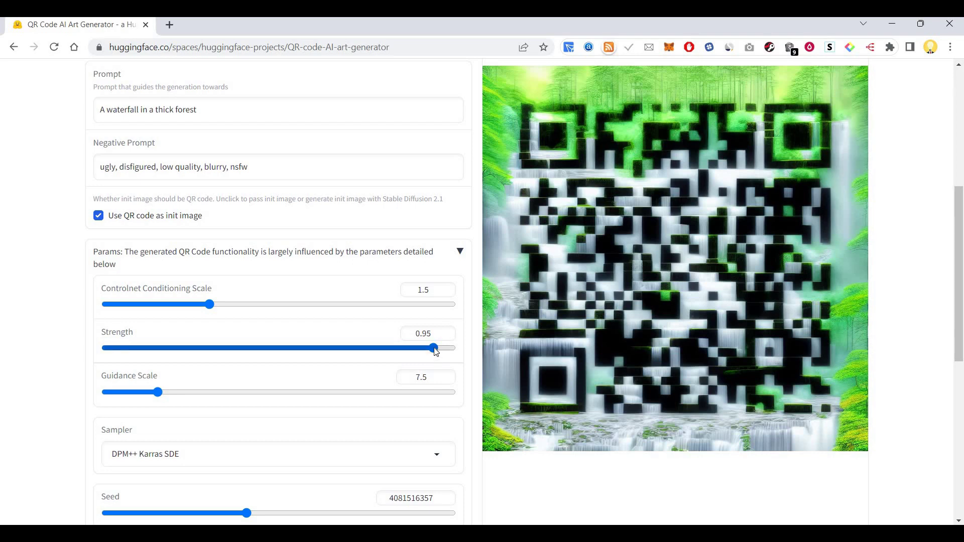
Raise Strength to 1 and start a new QR art generation.
{"action": "left_click_drag", "start_coordinate": [436, 351], "coordinate": [450, 350]}
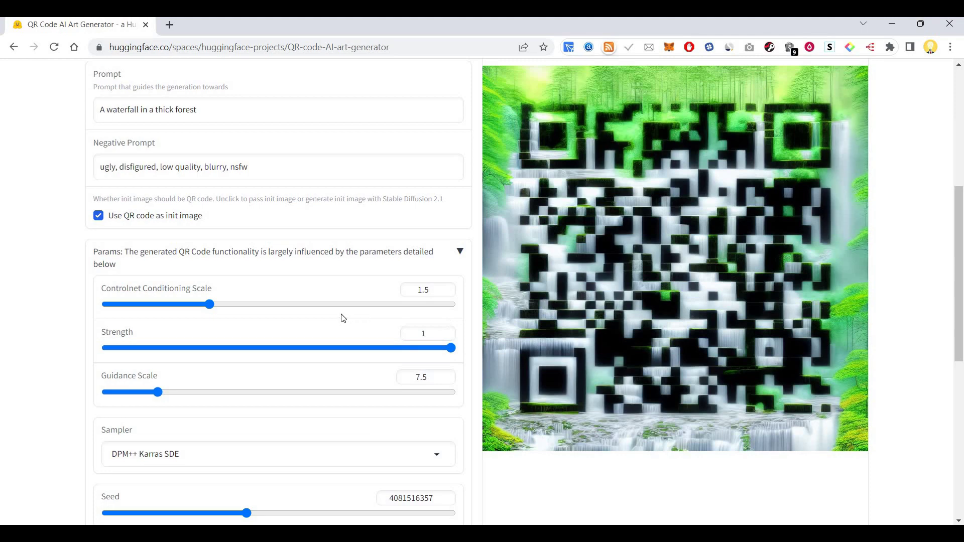
{"action": "scroll", "coordinate": [343, 319], "scroll_direction": "down", "scroll_amount": 2}
{"action": "scroll", "coordinate": [343, 318], "scroll_direction": "up", "scroll_amount": 2}
{"action": "scroll", "coordinate": [286, 366], "scroll_direction": "down", "scroll_amount": 4}
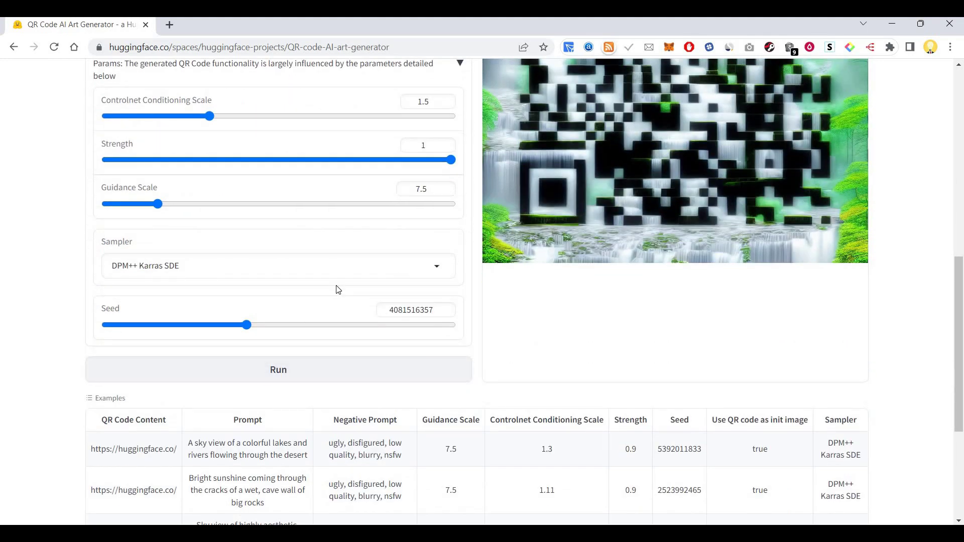
{"action": "key", "text": "Return"}
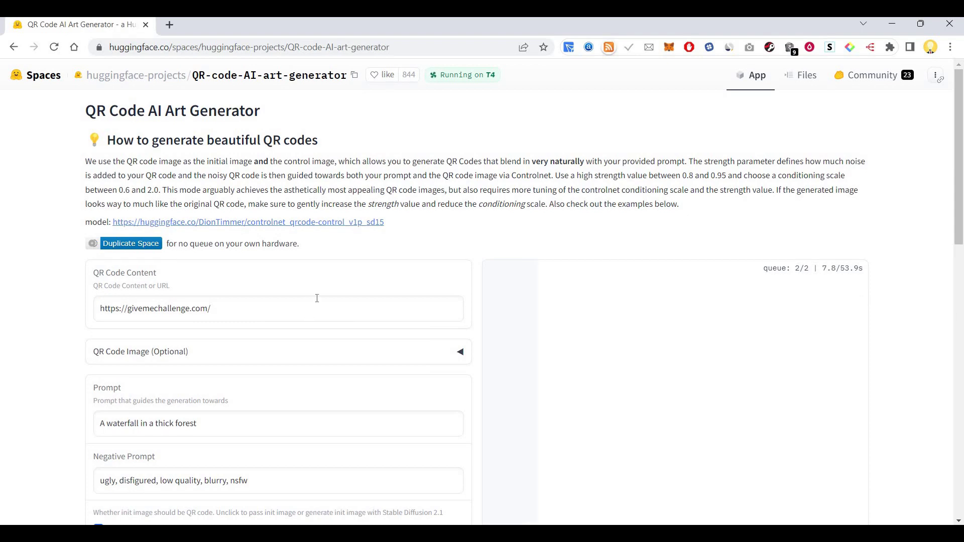
{"action": "scroll", "coordinate": [335, 318], "scroll_direction": "down", "scroll_amount": 5}
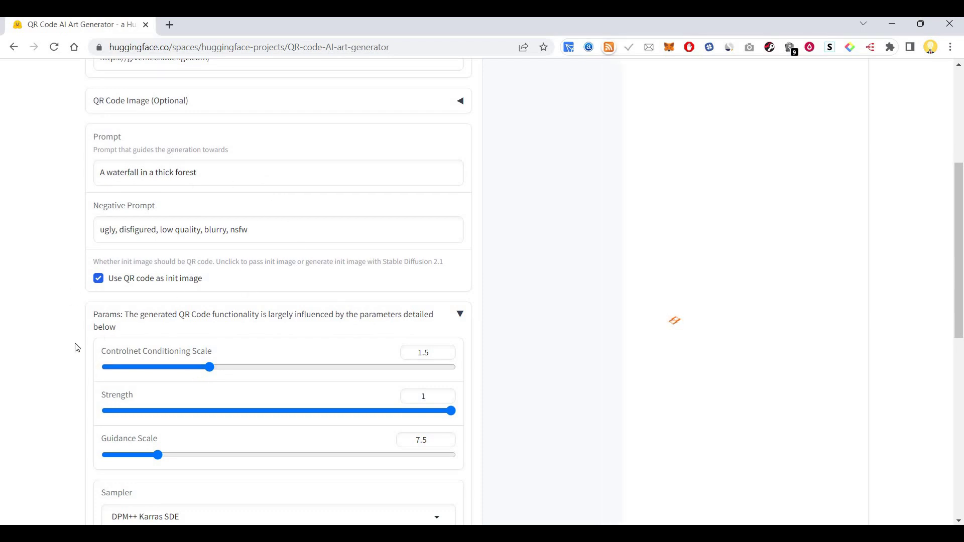
{"action": "scroll", "coordinate": [473, 172], "scroll_direction": "up", "scroll_amount": 4}
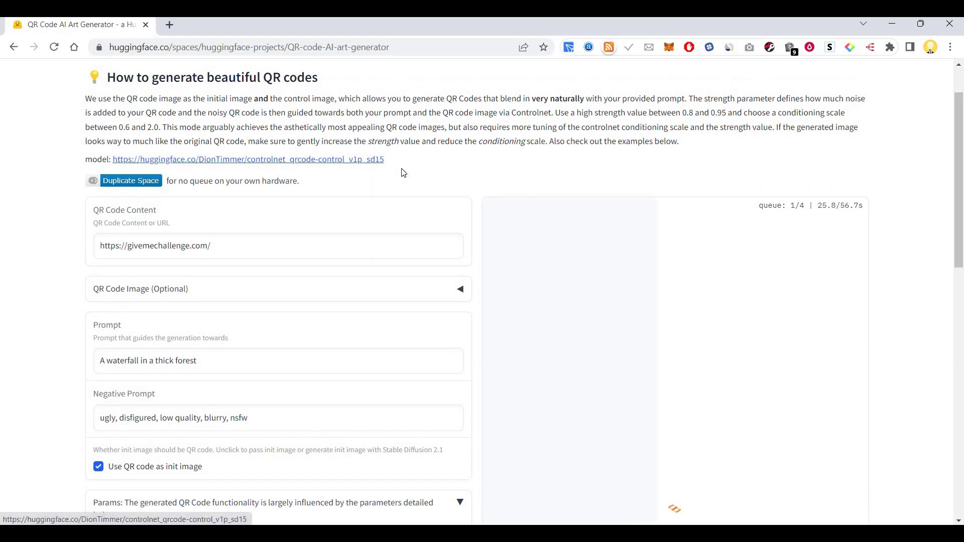
{"action": "right_click", "coordinate": [370, 160]}
{"action": "key", "text": "t"}
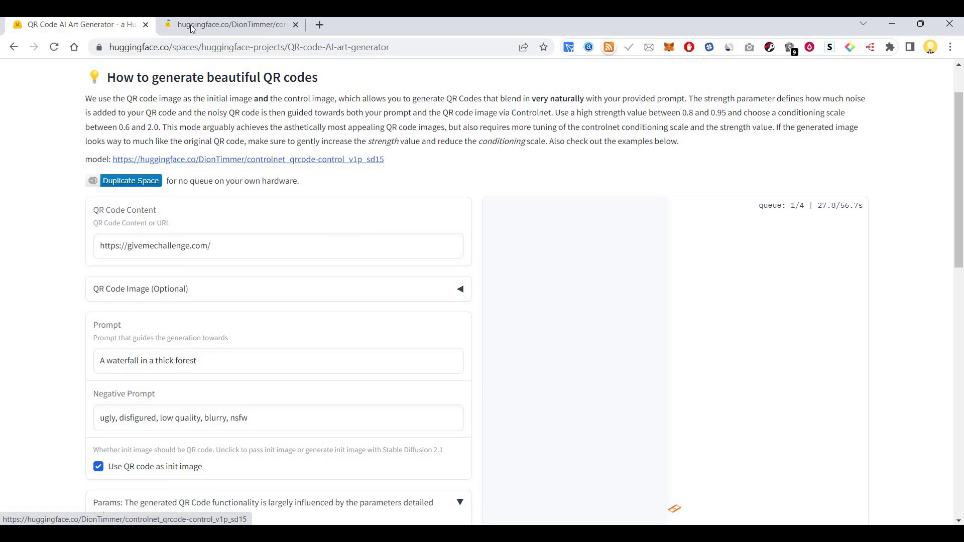
{"action": "key", "text": "ctrl+Tab"}
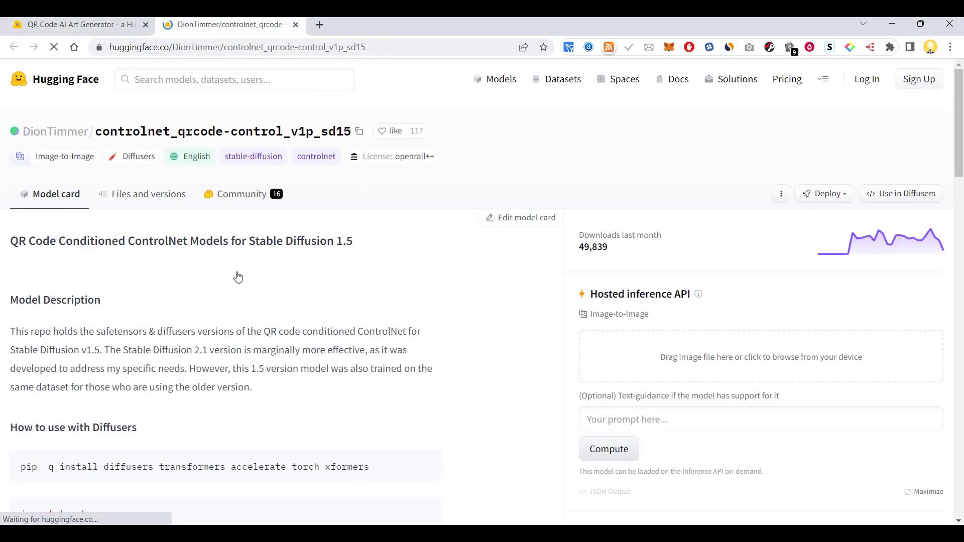
{"action": "scroll", "coordinate": [209, 274], "scroll_direction": "down", "scroll_amount": 2}
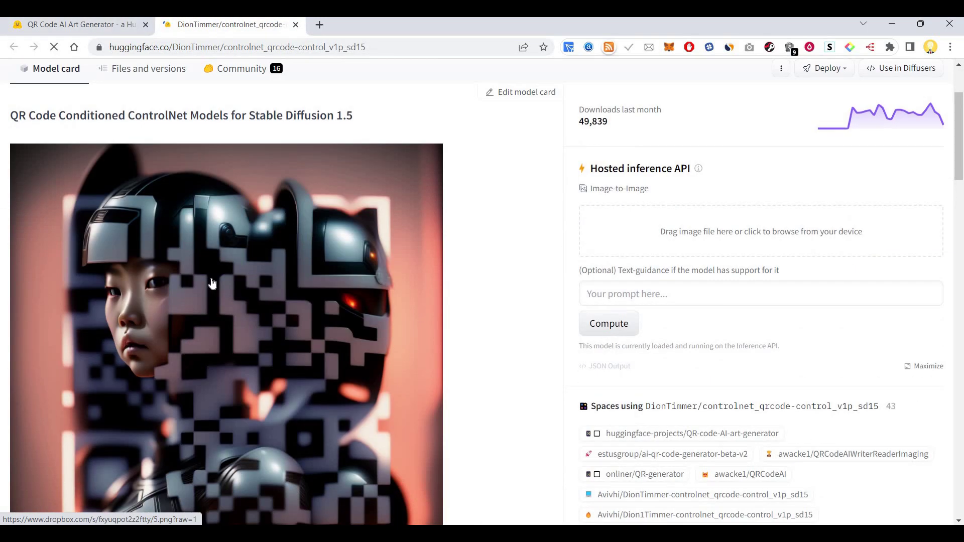
{"action": "scroll", "coordinate": [211, 283], "scroll_direction": "down", "scroll_amount": 6}
{"action": "scroll", "coordinate": [122, 294], "scroll_direction": "down", "scroll_amount": 6}
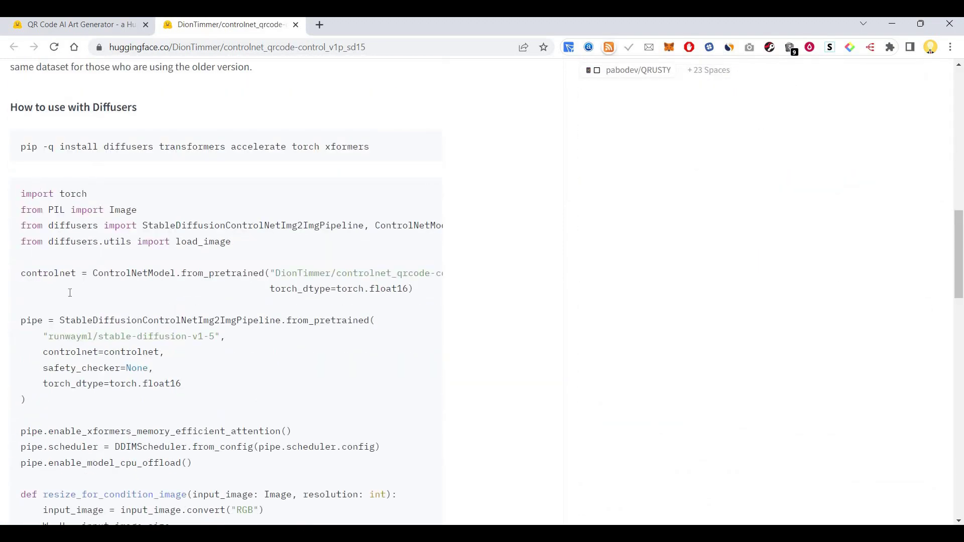
{"action": "scroll", "coordinate": [73, 293], "scroll_direction": "down", "scroll_amount": 12}
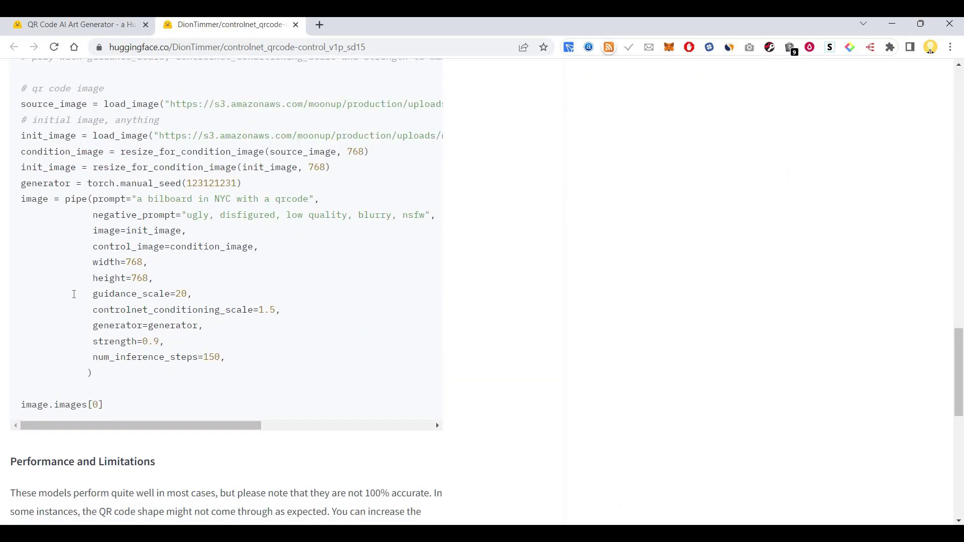
{"action": "scroll", "coordinate": [74, 294], "scroll_direction": "down", "scroll_amount": 2}
{"action": "scroll", "coordinate": [84, 288], "scroll_direction": "up", "scroll_amount": 2}
{"action": "scroll", "coordinate": [131, 201], "scroll_direction": "up", "scroll_amount": 1}
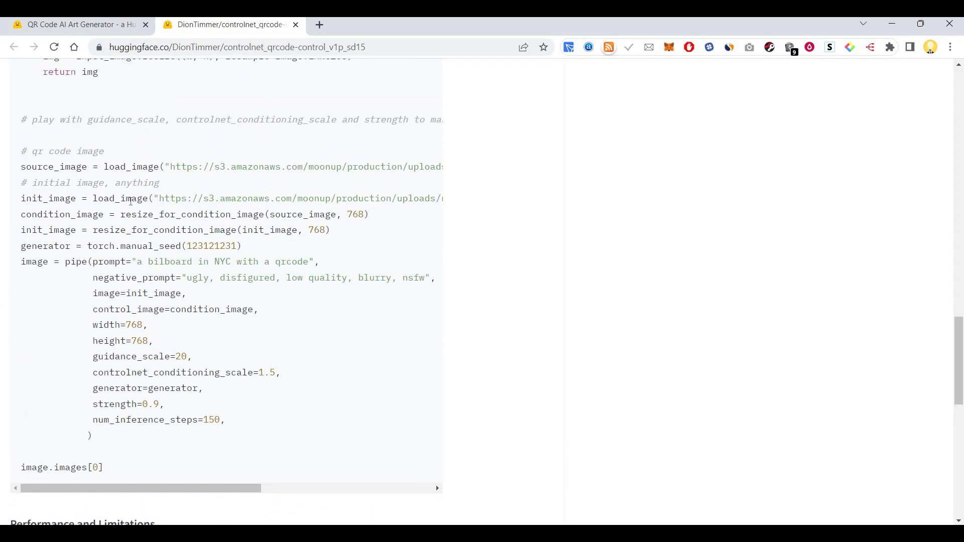
{"action": "scroll", "coordinate": [132, 203], "scroll_direction": "down", "scroll_amount": 10}
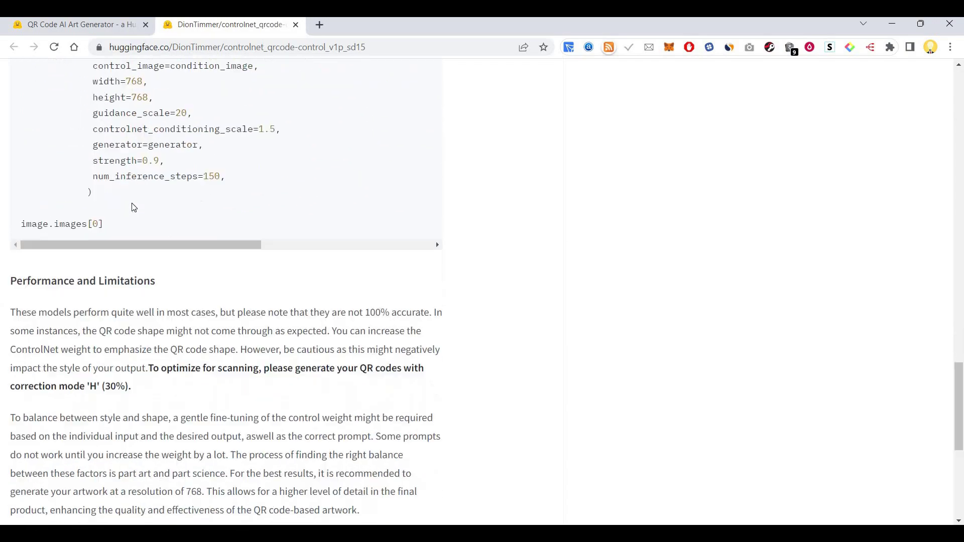
{"action": "scroll", "coordinate": [132, 205], "scroll_direction": "up", "scroll_amount": 15}
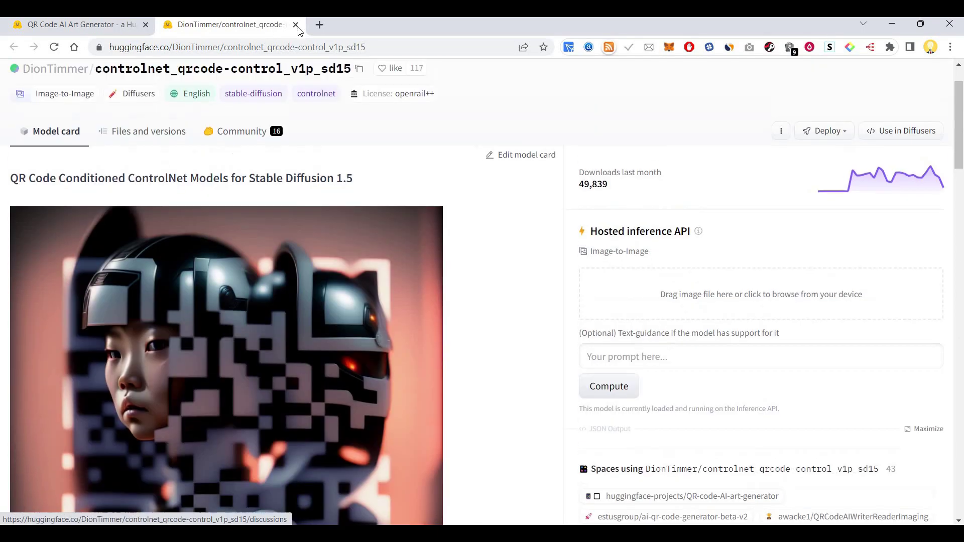
{"action": "left_click", "coordinate": [296, 25]}
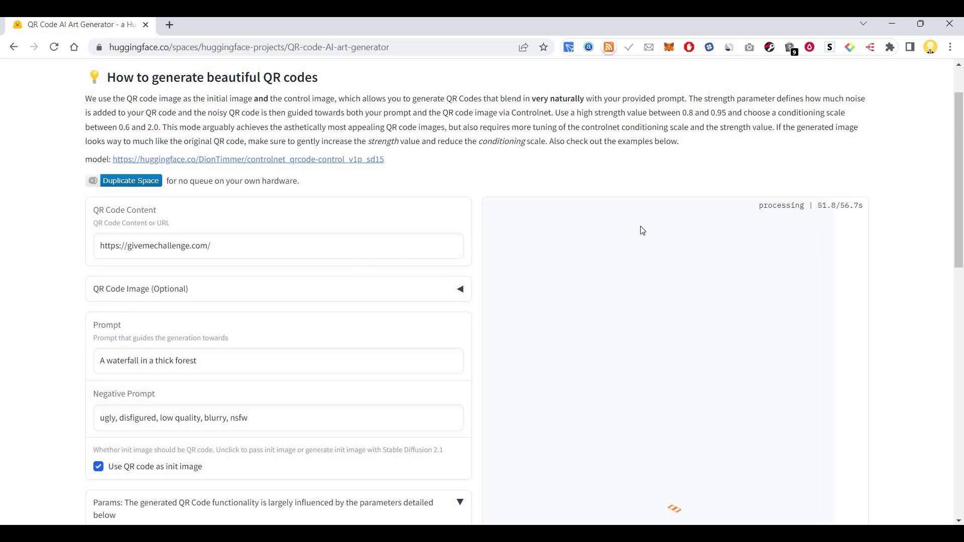
Scroll to view the finished Strength-1 forest-waterfall QR code result image.
{"action": "scroll", "coordinate": [642, 231], "scroll_direction": "down", "scroll_amount": 1}
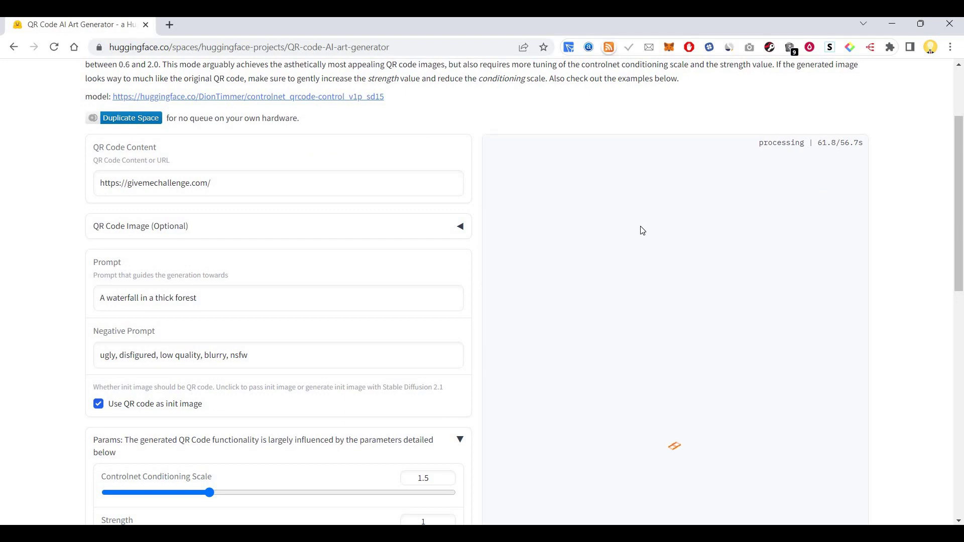
{"action": "scroll", "coordinate": [642, 231], "scroll_direction": "down", "scroll_amount": 1}
{"action": "scroll", "coordinate": [643, 230], "scroll_direction": "down", "scroll_amount": 2}
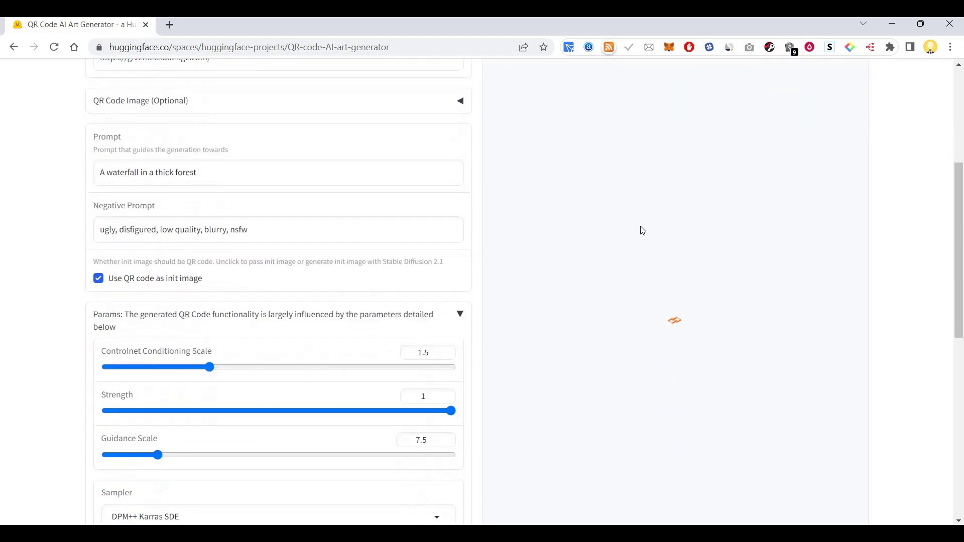
{"action": "scroll", "coordinate": [266, 251], "scroll_direction": "up", "scroll_amount": 4}
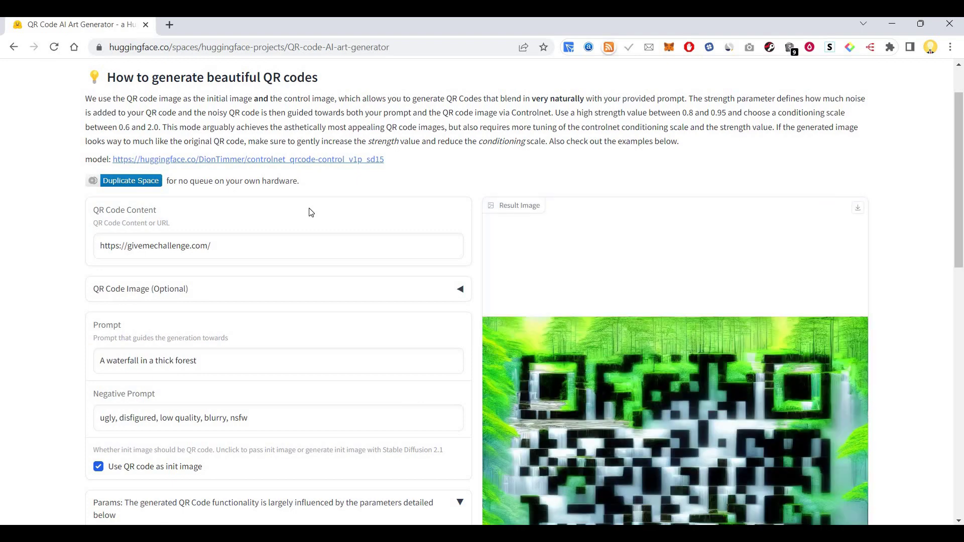
{"action": "scroll", "coordinate": [317, 226], "scroll_direction": "down", "scroll_amount": 5}
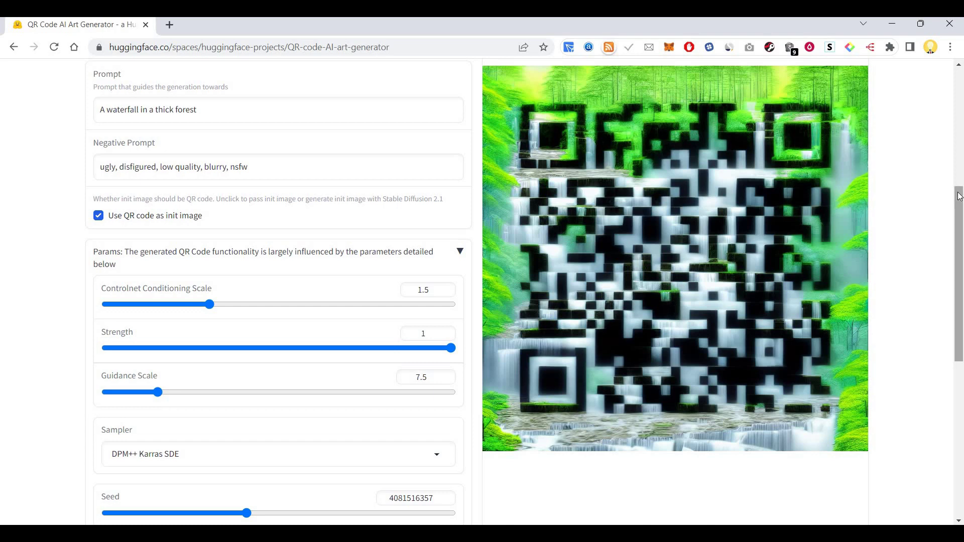
{"action": "scroll", "coordinate": [959, 197], "scroll_direction": "up", "scroll_amount": 1}
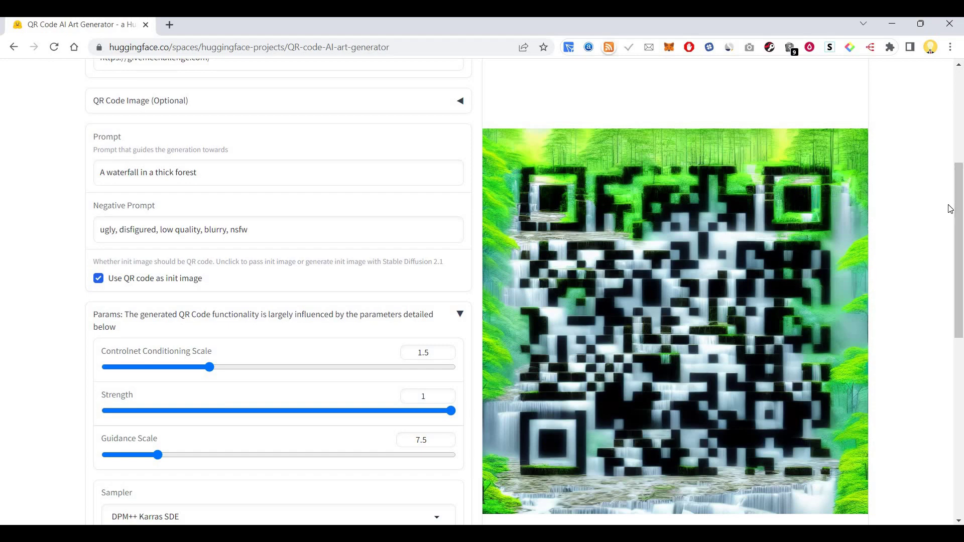
{"action": "scroll", "coordinate": [950, 209], "scroll_direction": "down", "scroll_amount": 1}
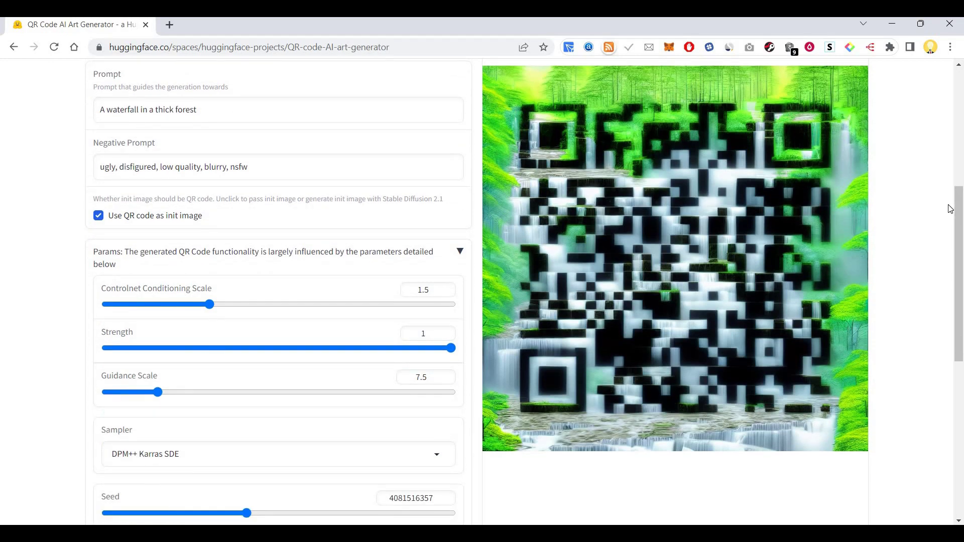